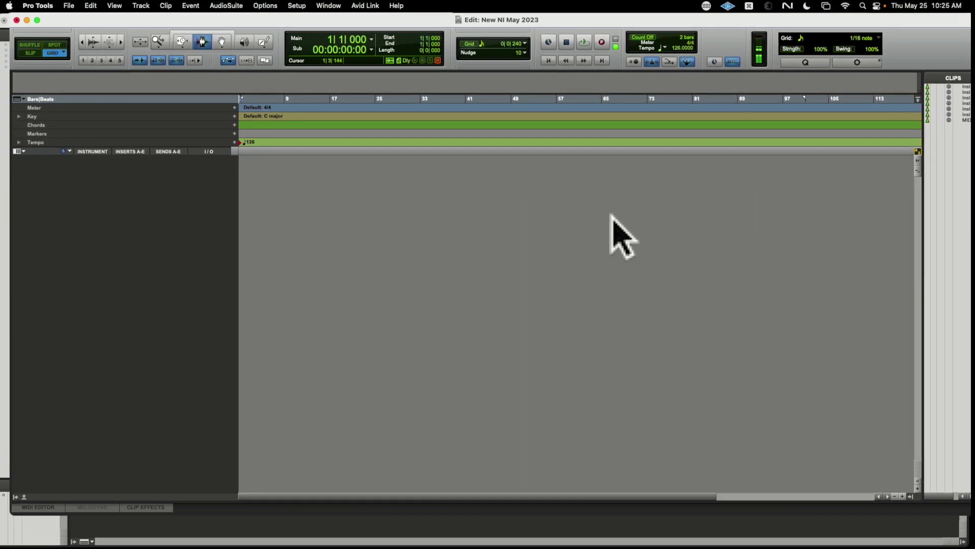
Step: Create a new stereo instrument track, Inst 1
{"action": "key", "text": "super+shift+n"}
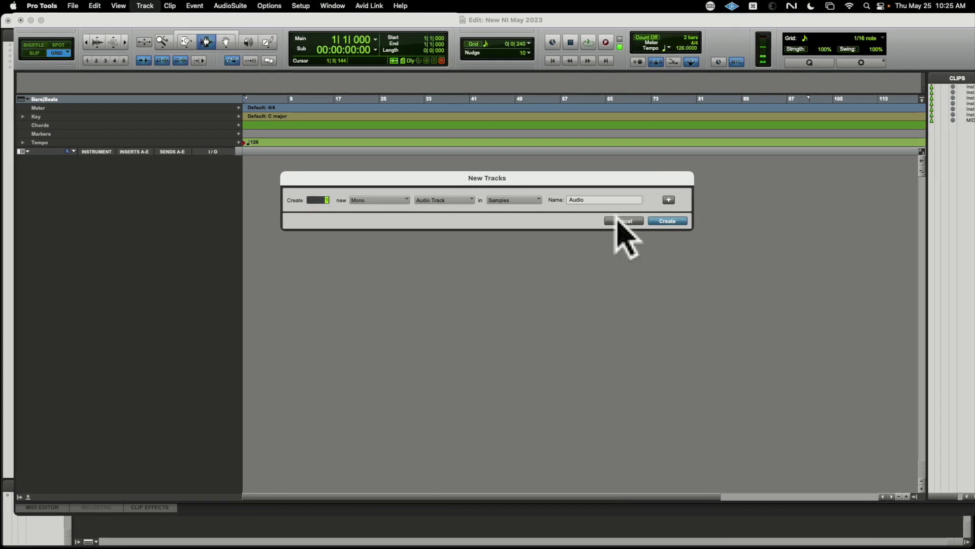
{"action": "key", "text": "super+Right"}
{"action": "key", "text": "super+Down"}
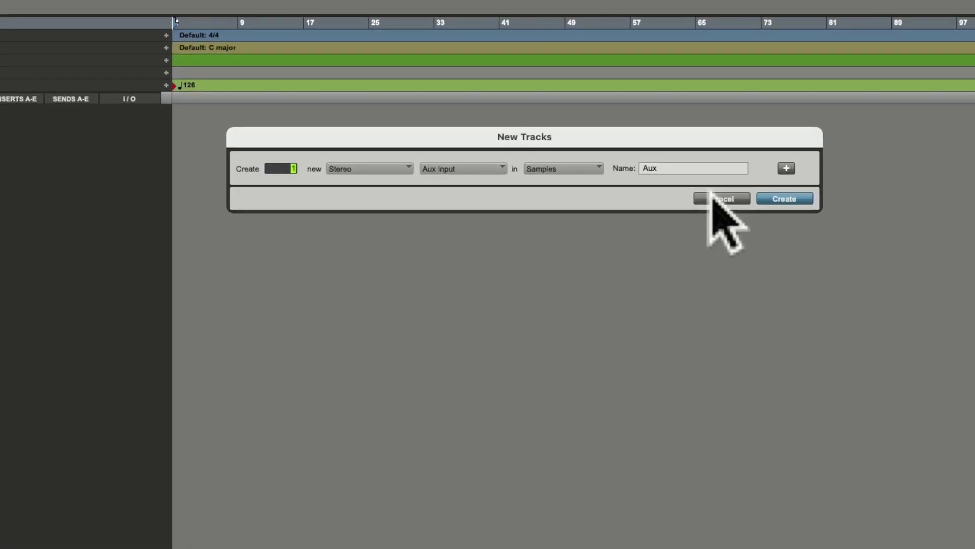
{"action": "key", "text": "super+Down"}
{"action": "key", "text": "super+Down"}
{"action": "key", "text": "super+Down"}
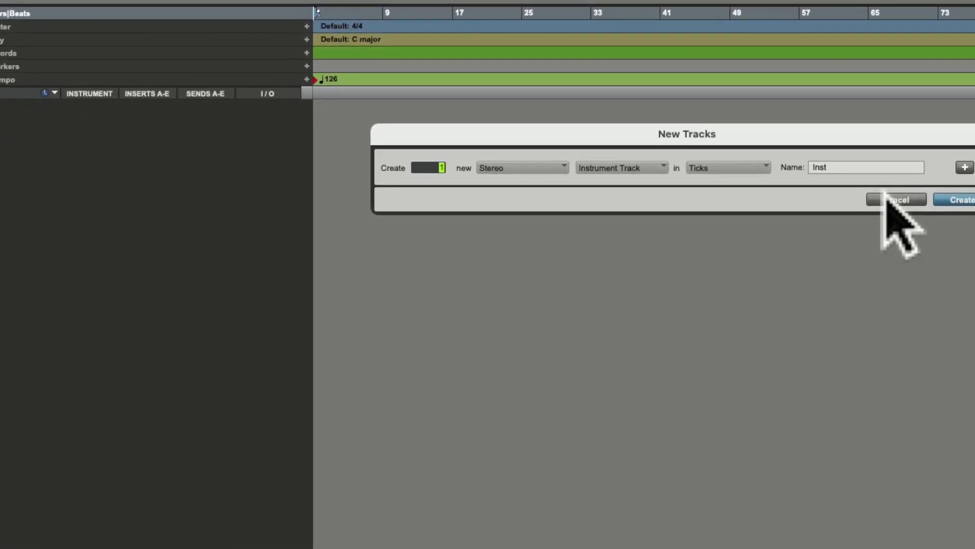
{"action": "key", "text": "Return"}
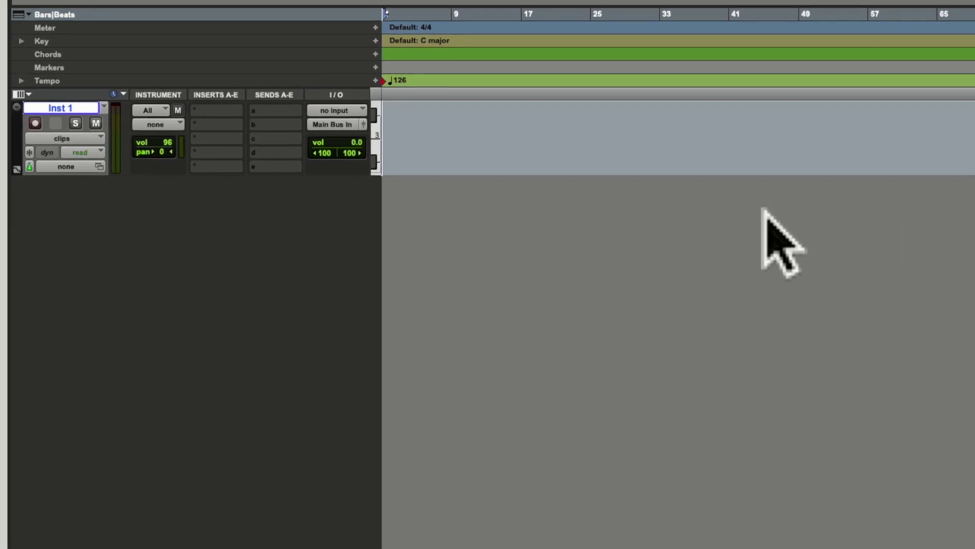
Step: Load Komplete Kontrol on Inst 1's first insert
{"action": "left_click", "coordinate": [232, 102]}
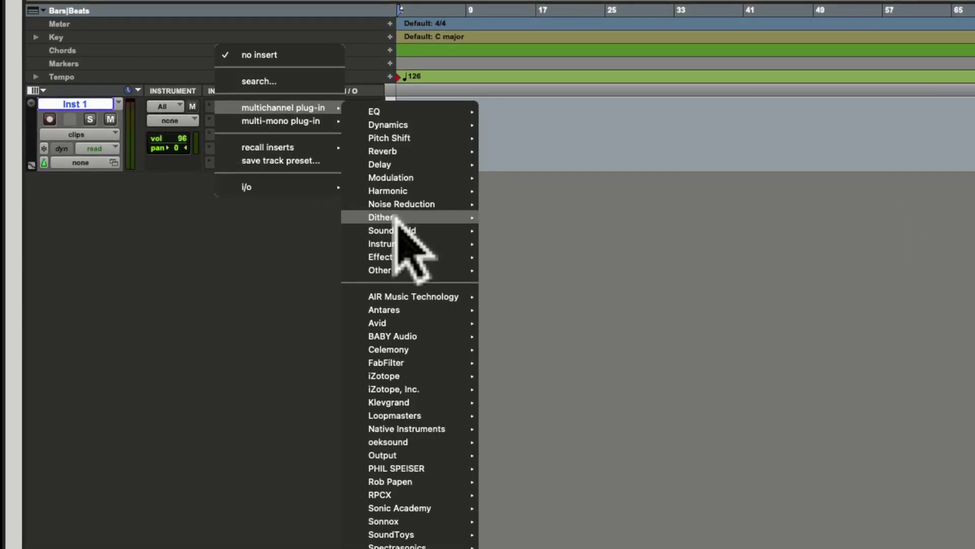
{"action": "mouse_move", "coordinate": [457, 243]}
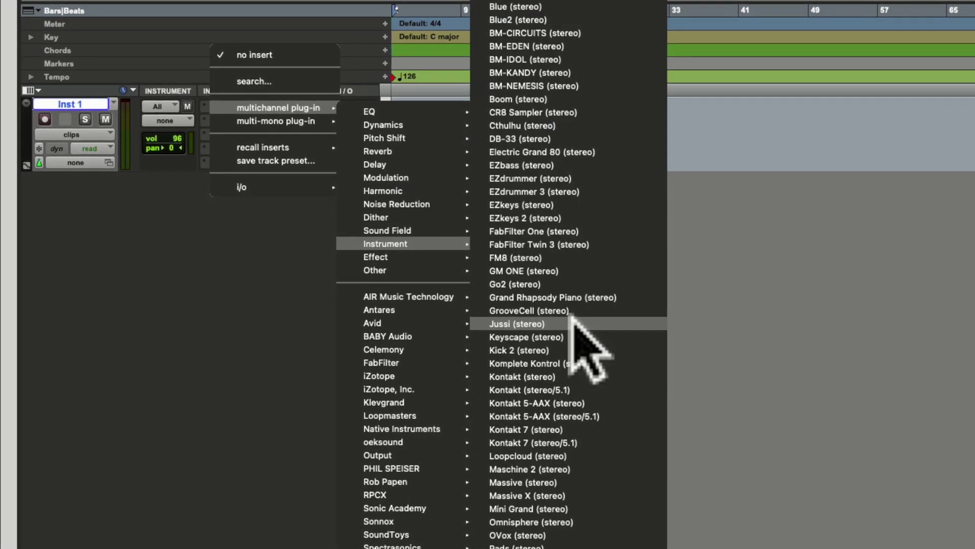
{"action": "left_click", "coordinate": [569, 363]}
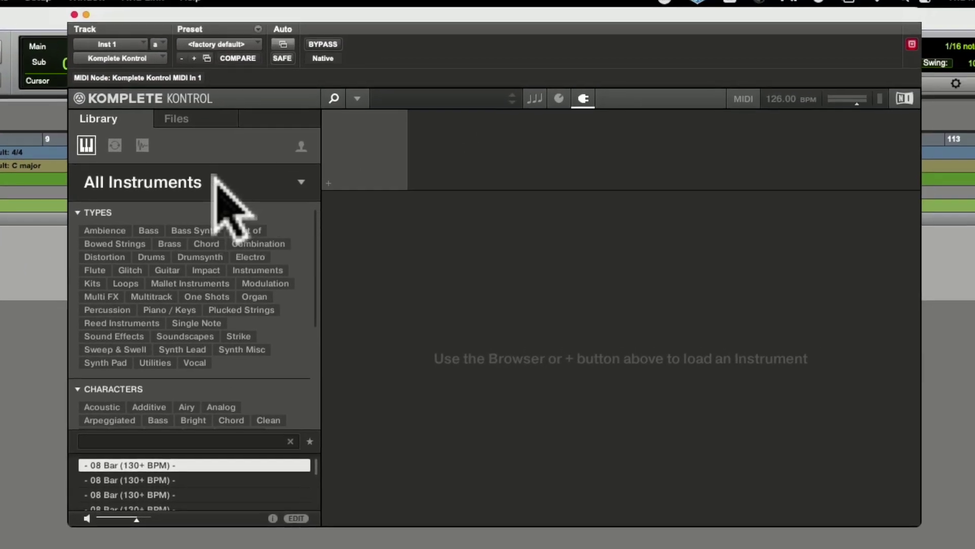
Step: Load the Analog Dreams Arcadia preset from Vendor view and show its Page 1 parameter knobs
{"action": "left_click", "coordinate": [571, 65]}
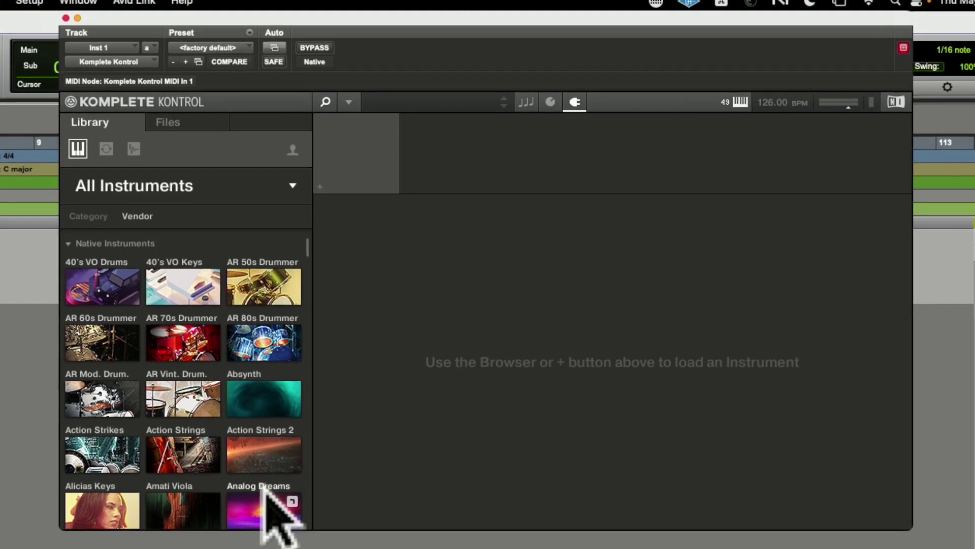
{"action": "left_click", "coordinate": [264, 501]}
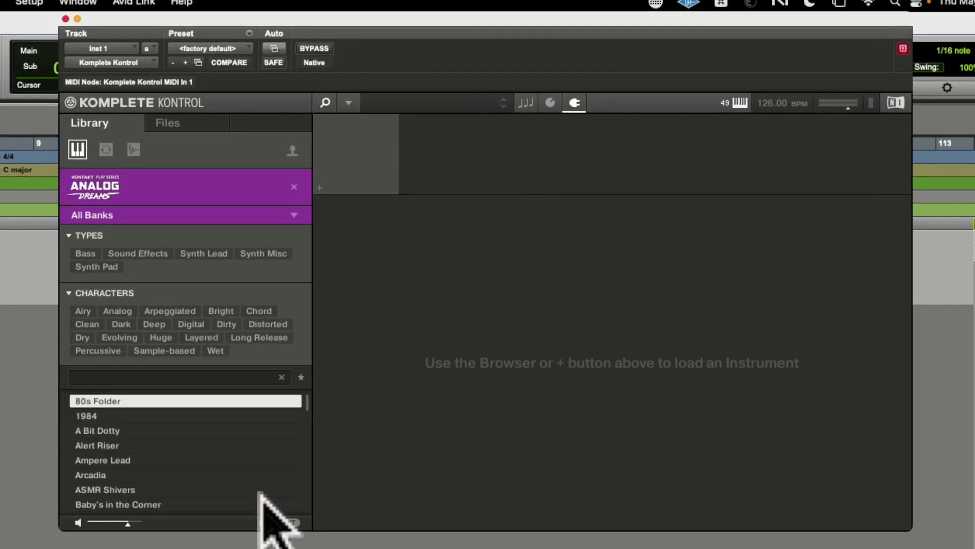
{"action": "left_click", "coordinate": [126, 474]}
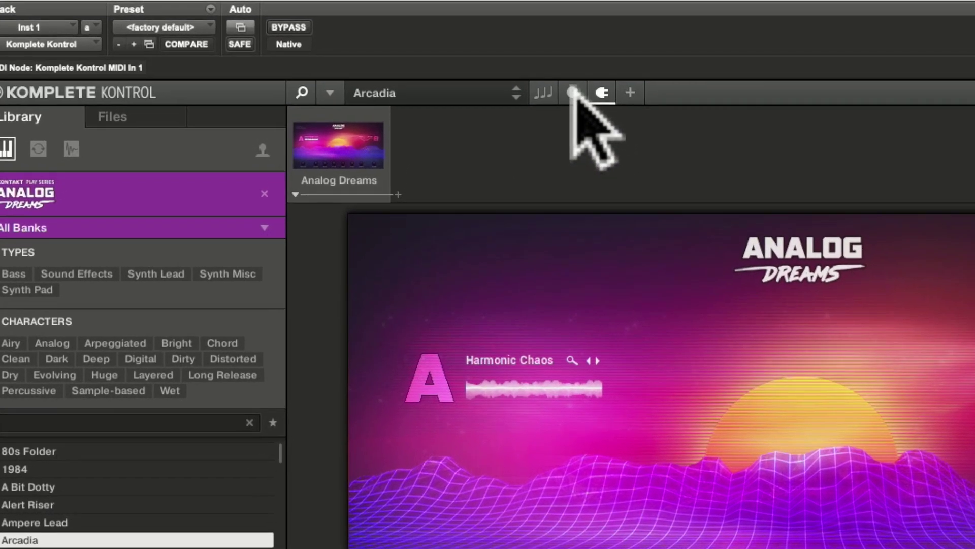
{"action": "left_click", "coordinate": [573, 76]}
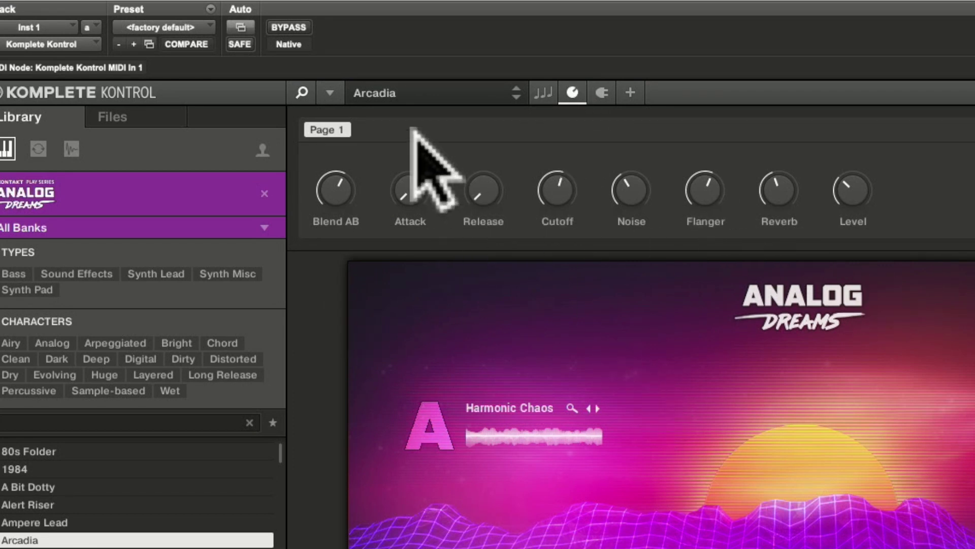
Step: Enable automation for Komplete Kontrol parameters 102 Attack through 108 Level
{"action": "left_click", "coordinate": [241, 26]}
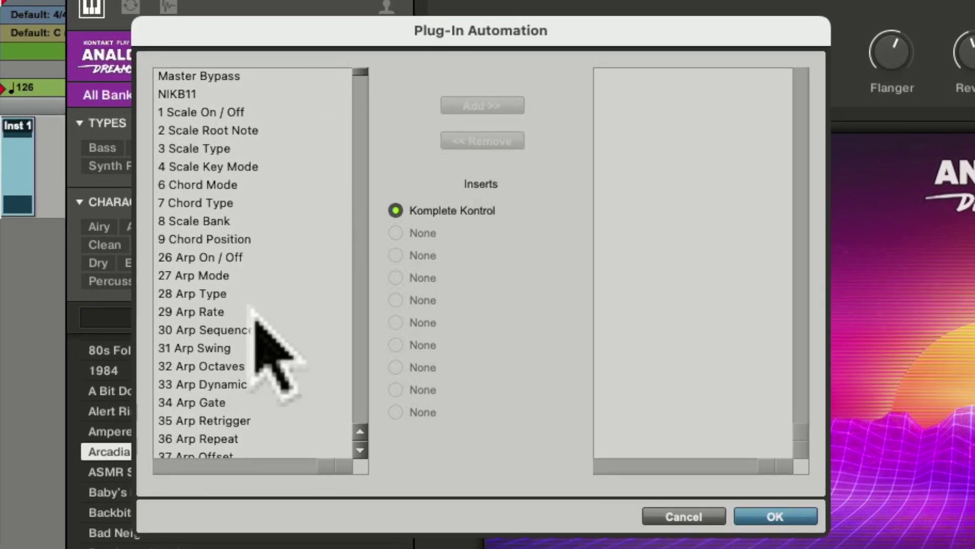
{"action": "scroll", "coordinate": [256, 311], "scroll_direction": "down", "scroll_amount": 5}
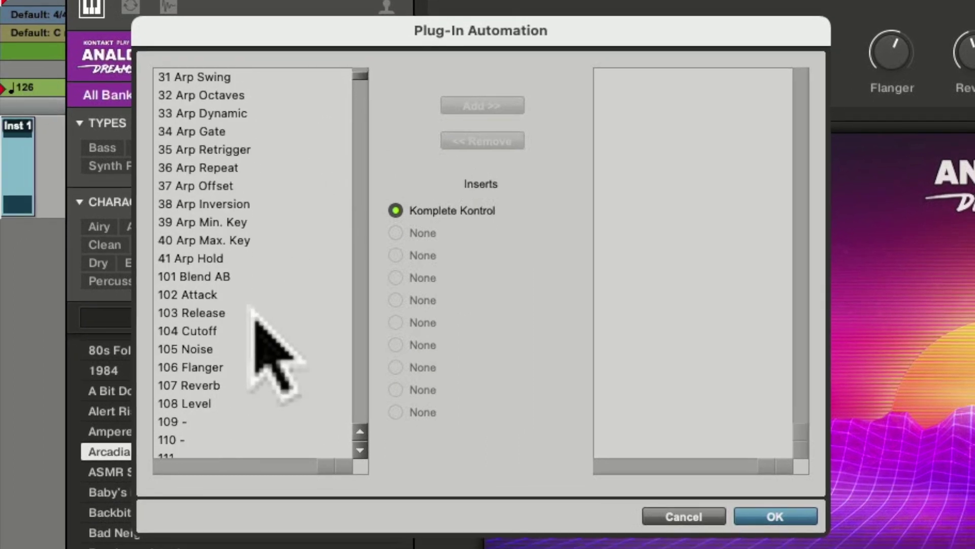
{"action": "left_click", "coordinate": [216, 295]}
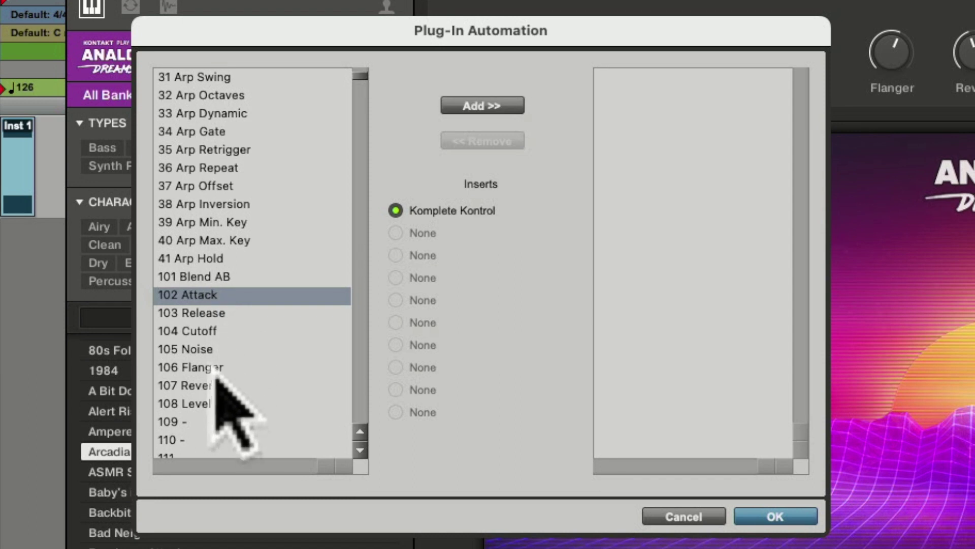
{"action": "left_click", "coordinate": [219, 404], "text": "shift"}
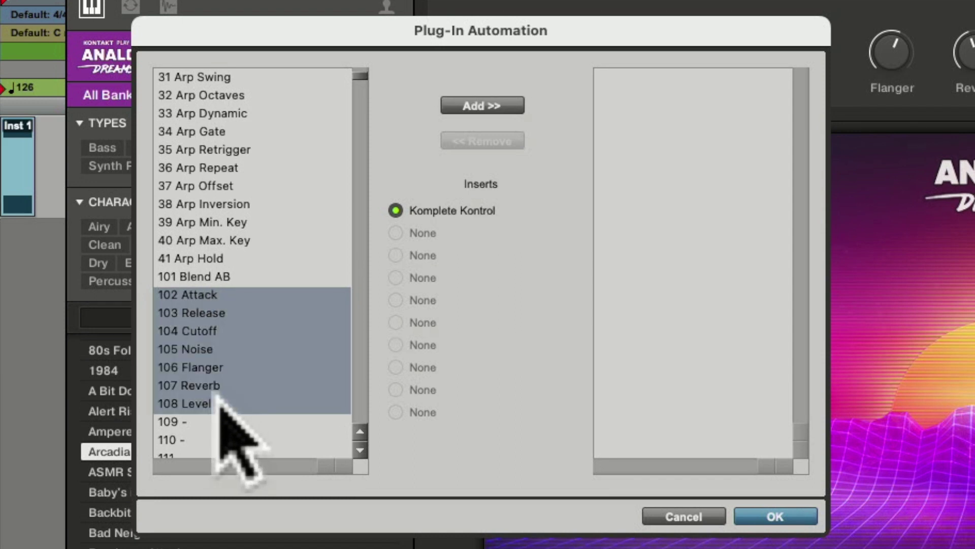
{"action": "left_click", "coordinate": [483, 105]}
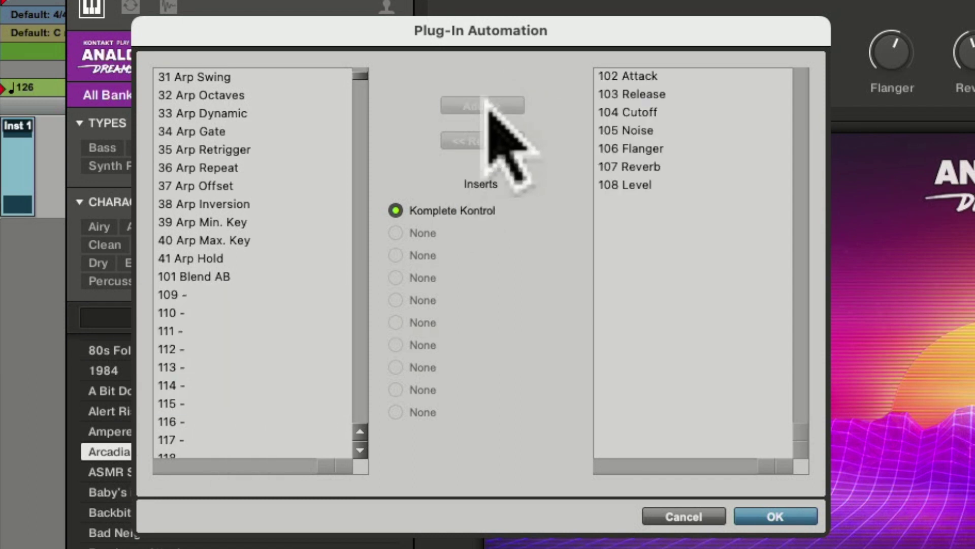
{"action": "left_click", "coordinate": [777, 515]}
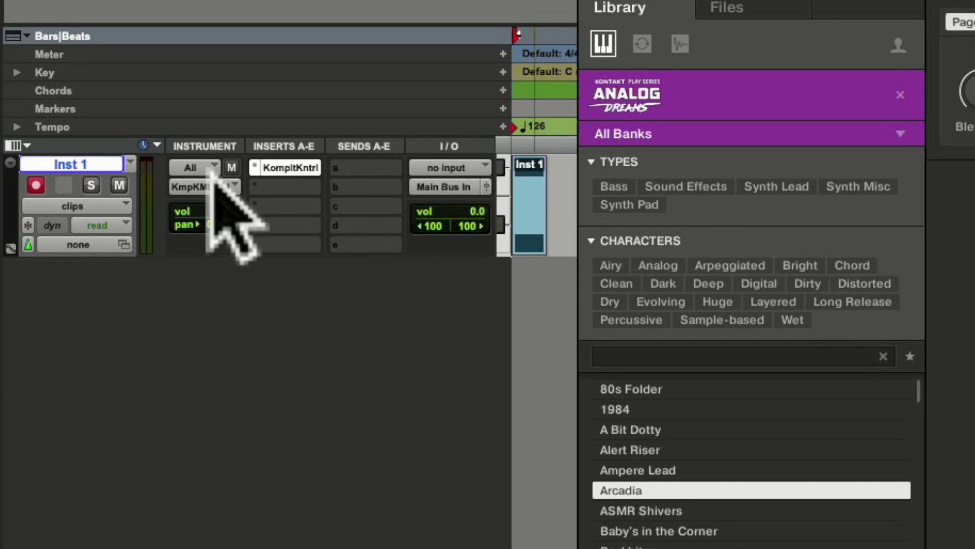
Step: Set Inst 1's automation mode to touch and set up a new instrument track
{"action": "left_click", "coordinate": [100, 225]}
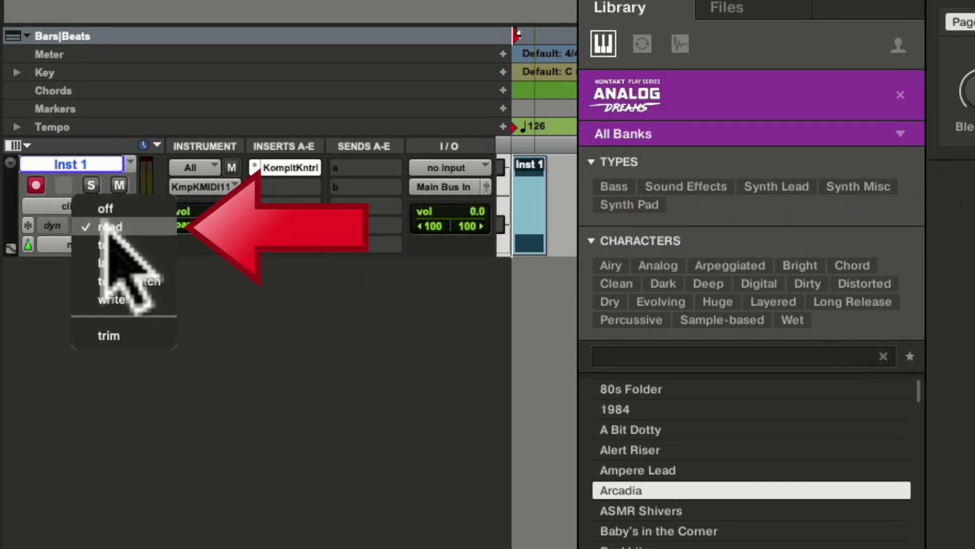
{"action": "left_click", "coordinate": [121, 243]}
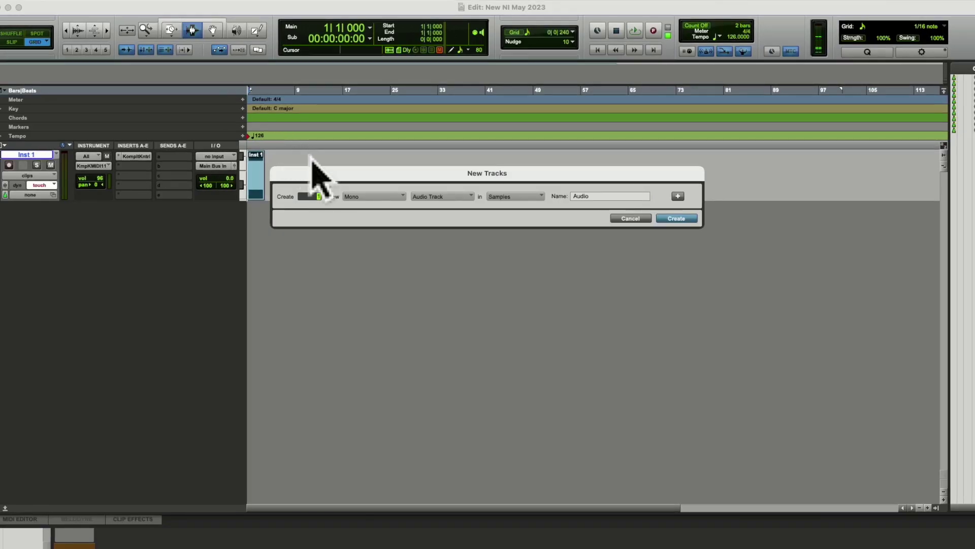
{"action": "key", "text": "super+Down"}
{"action": "key", "text": "super+Down"}
Step: Create the Inst 2 instrument track and load Serum on its first insert
{"action": "key", "text": "Return"}
{"action": "left_click", "coordinate": [128, 208]}
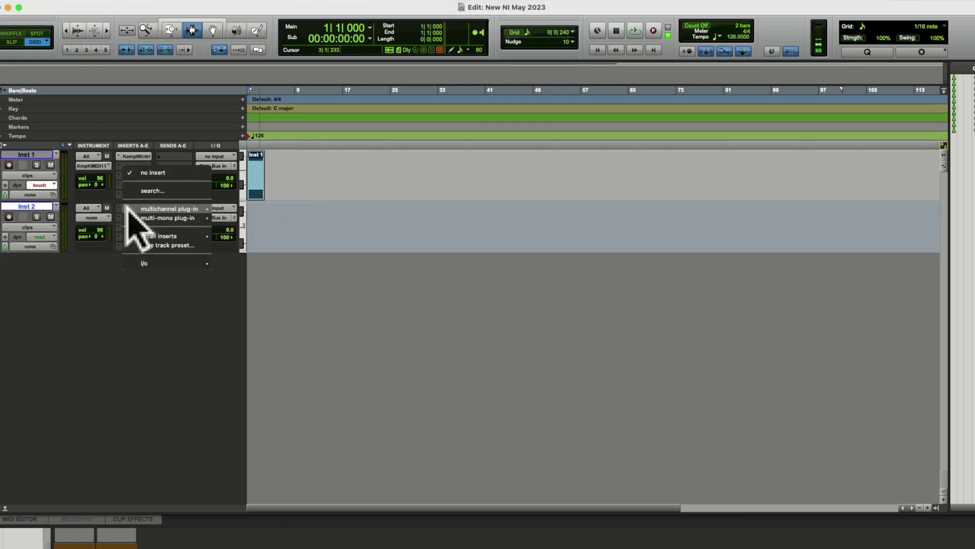
{"action": "mouse_move", "coordinate": [173, 209]}
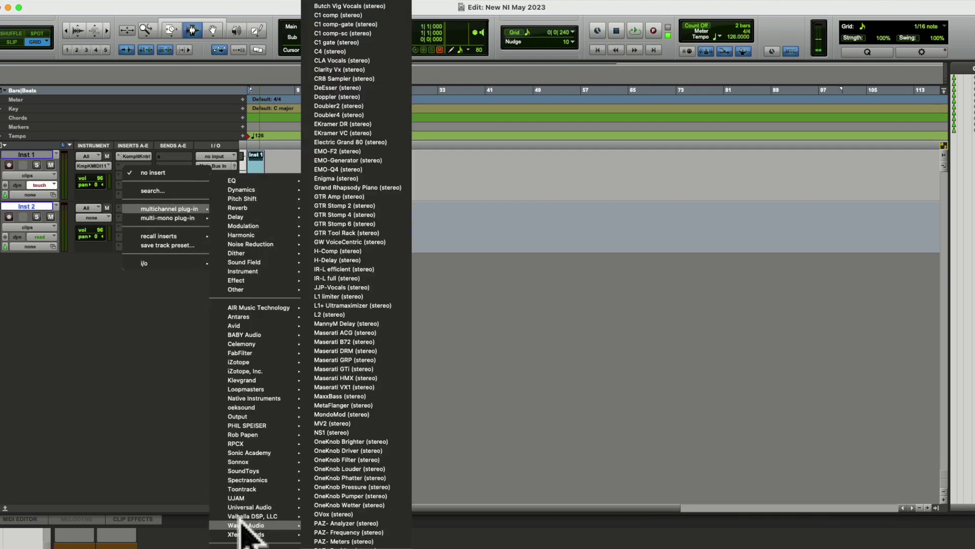
{"action": "left_click", "coordinate": [329, 548]}
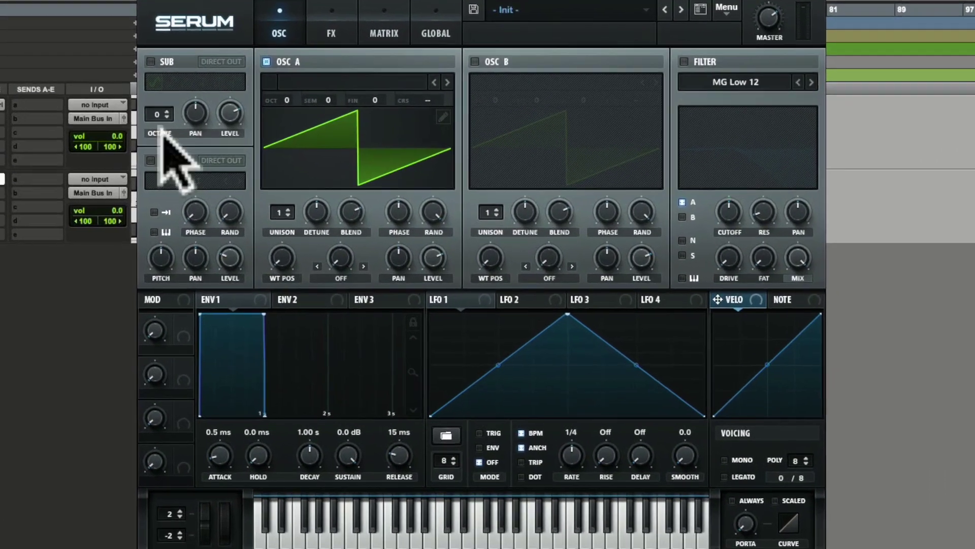
Step: Enable Serum's filter and raise the CUTOFF knob
{"action": "mouse_move", "coordinate": [774, 11]}
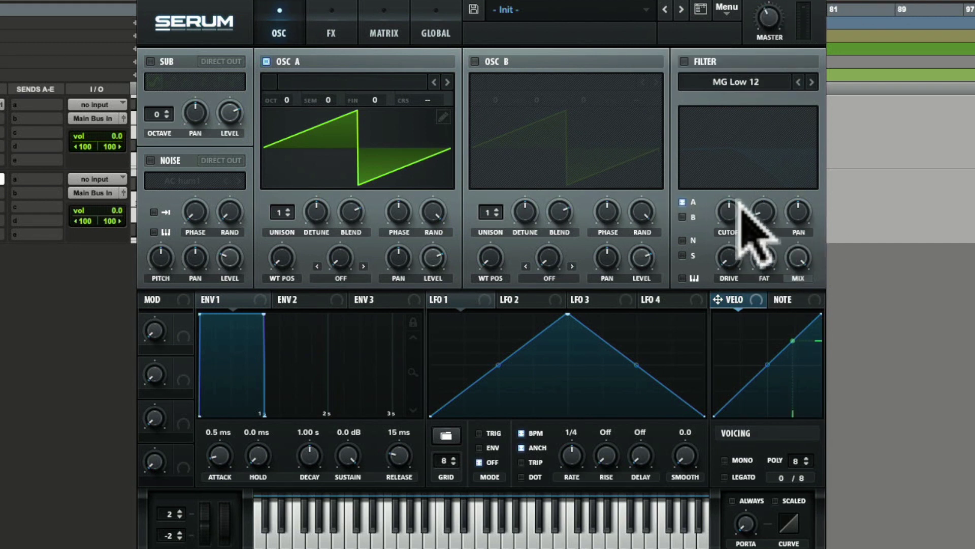
{"action": "left_click", "coordinate": [684, 61]}
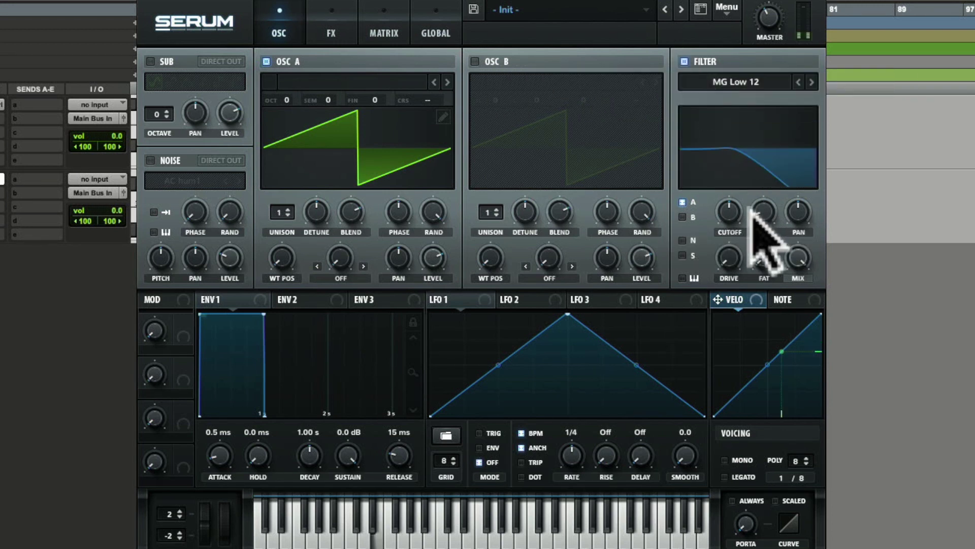
{"action": "left_click_drag", "start_coordinate": [732, 209], "coordinate": [760, 197]}
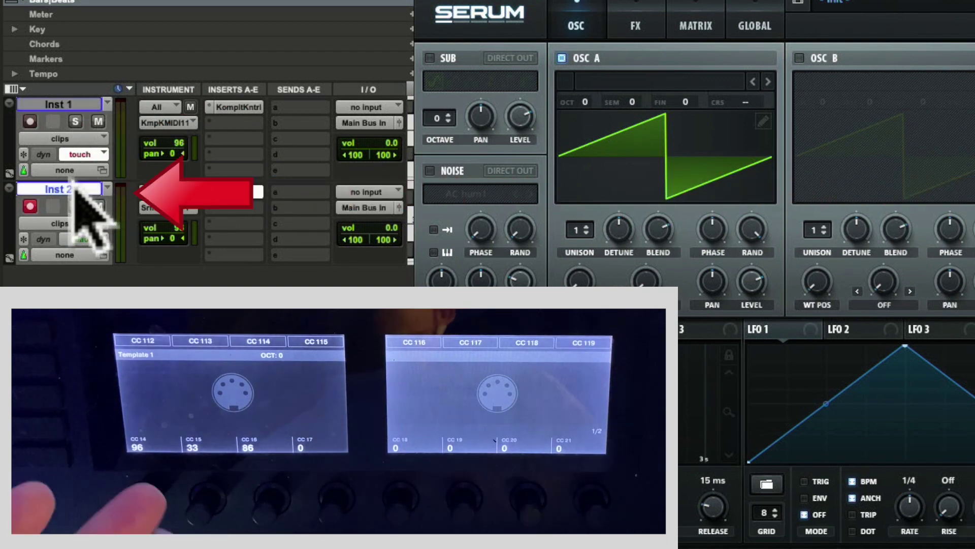
Step: Record-enable Inst 2 and reselect it so the controller shows its MIDI CCs
{"action": "key", "text": "shift+r"}
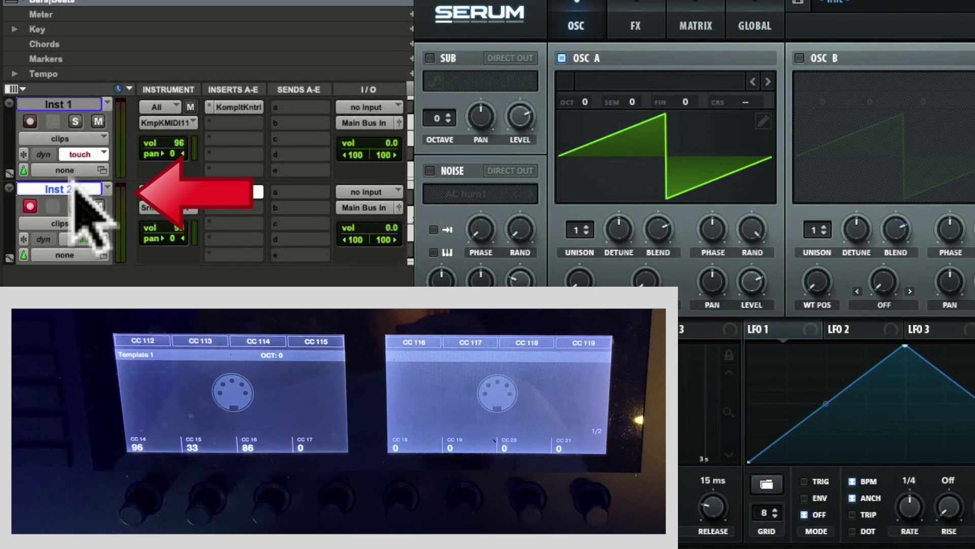
{"action": "left_click", "coordinate": [72, 104]}
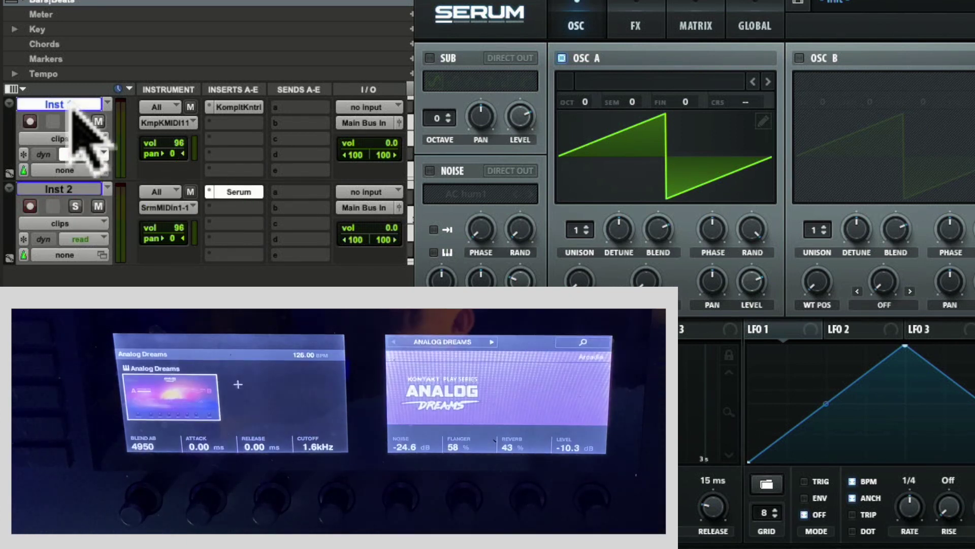
{"action": "left_click", "coordinate": [73, 189]}
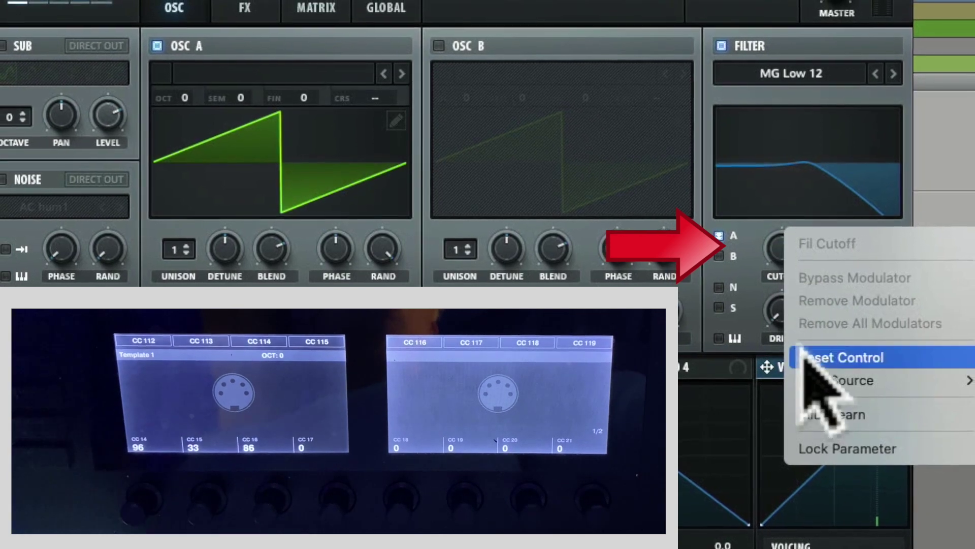
Step: MIDI-learn Serum's filter CUTOFF and RES knobs to two controller knobs
{"action": "left_click", "coordinate": [828, 412]}
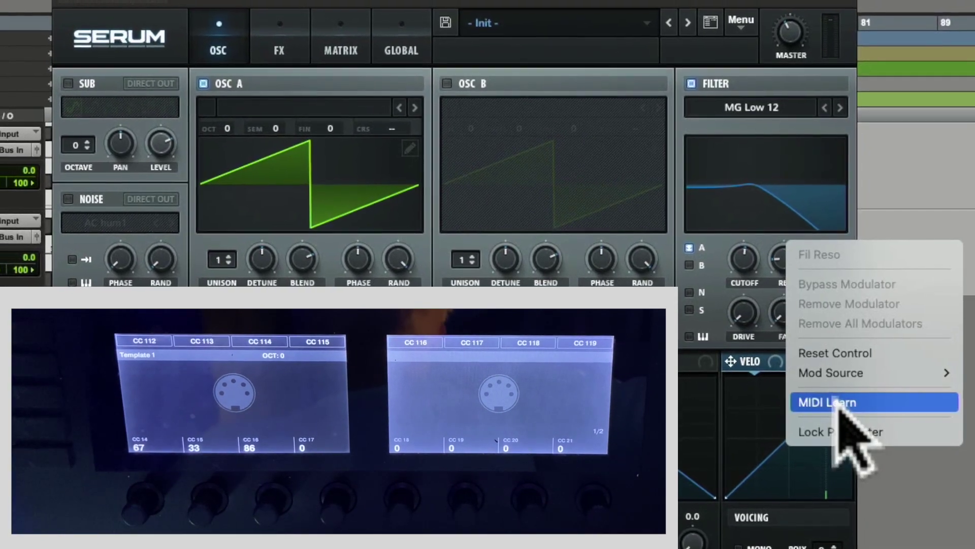
{"action": "left_click", "coordinate": [838, 402]}
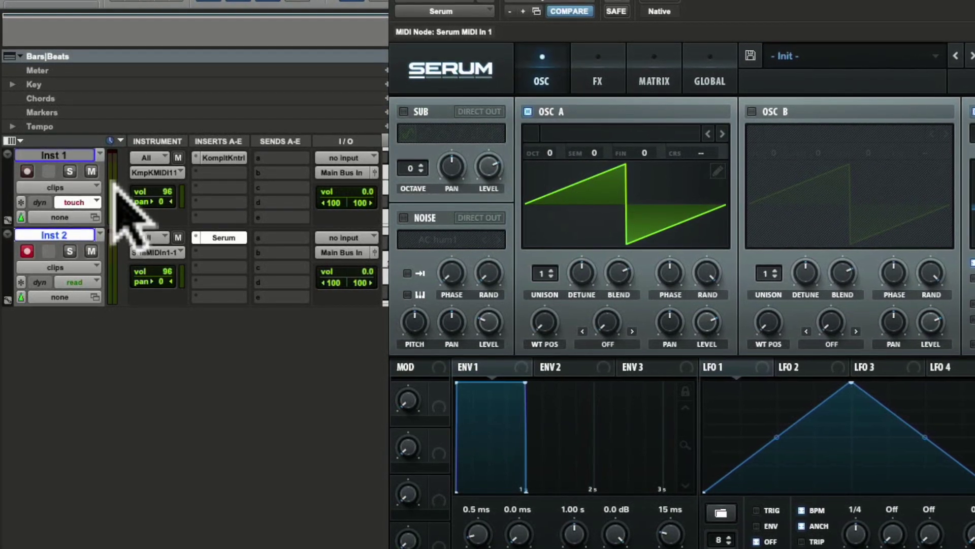
Step: Mute Inst 1 with automation off, move Serum aside, and play the session
{"action": "left_click", "coordinate": [77, 202]}
{"action": "left_click", "coordinate": [88, 178]}
{"action": "left_click", "coordinate": [91, 170]}
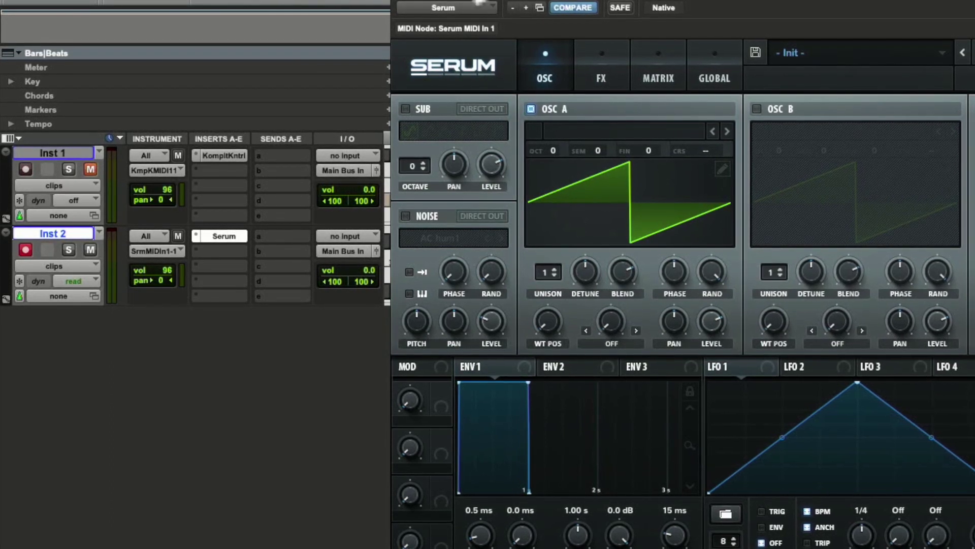
{"action": "left_click_drag", "start_coordinate": [460, 29], "coordinate": [709, 0]}
{"action": "key", "text": "space"}
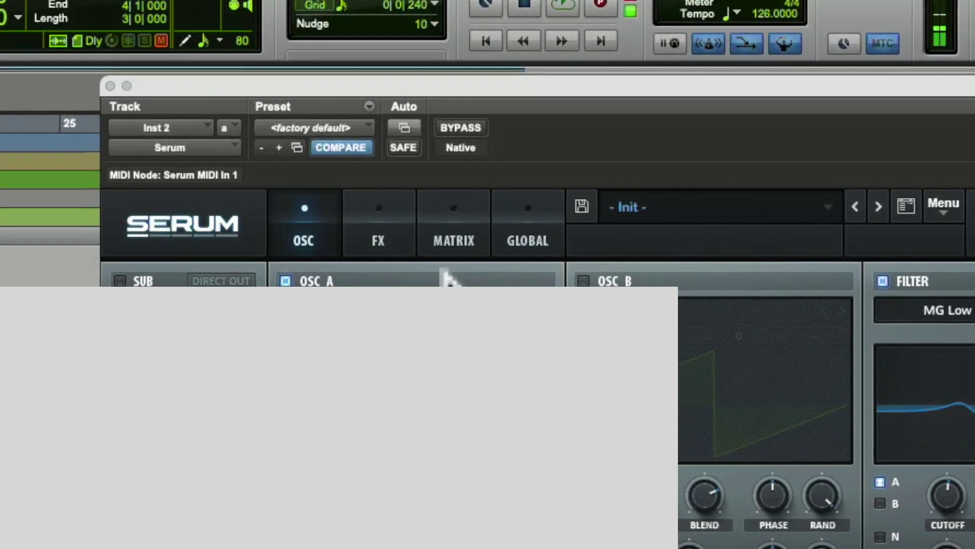
Step: Switch MIDI Merge off in the transport window
{"action": "left_click", "coordinate": [746, 43]}
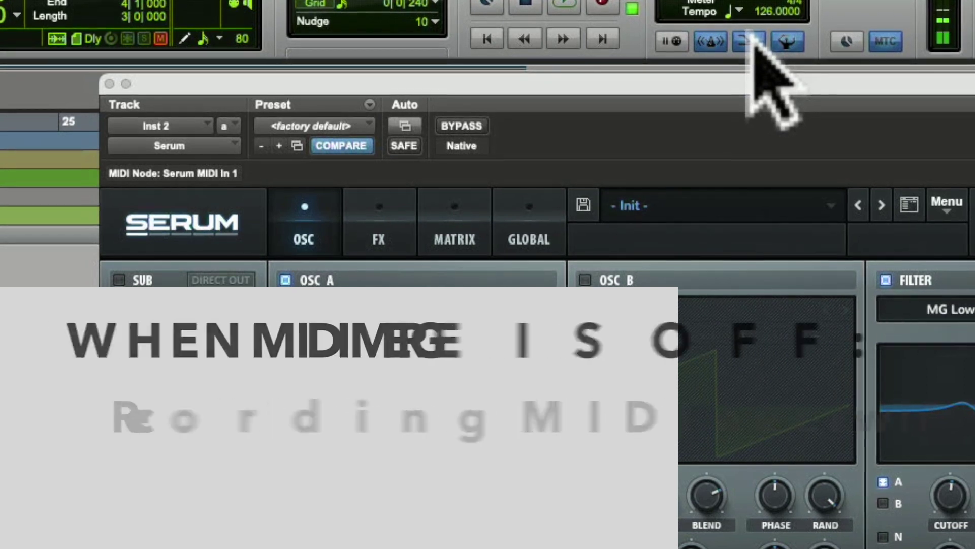